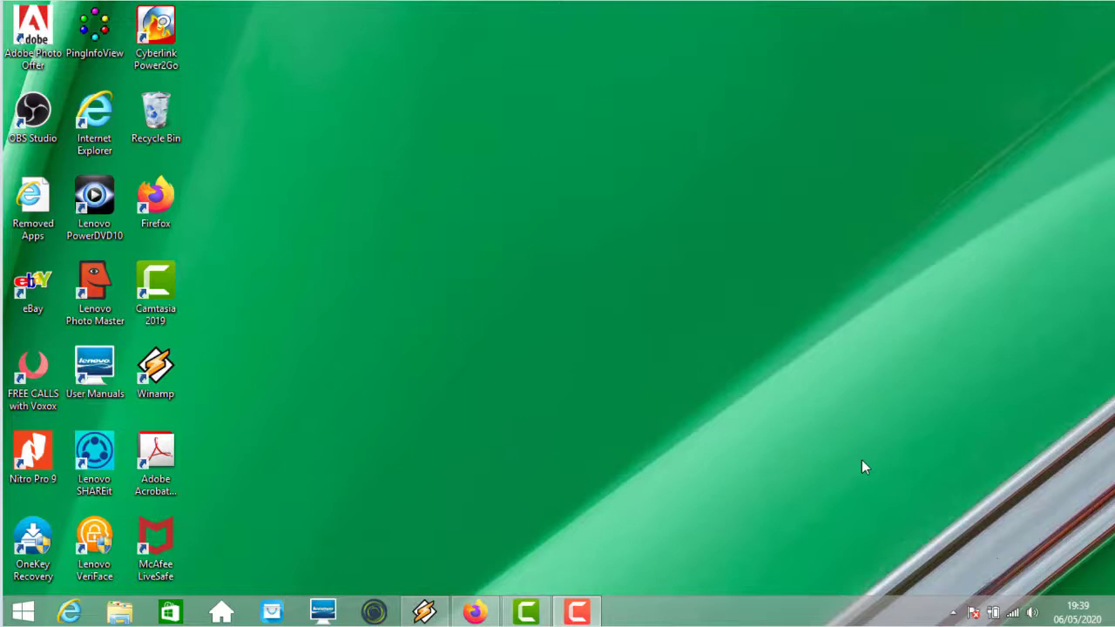
# - Open and close the Store app, then refresh the desktop three times
pyautogui.click(170, 614)
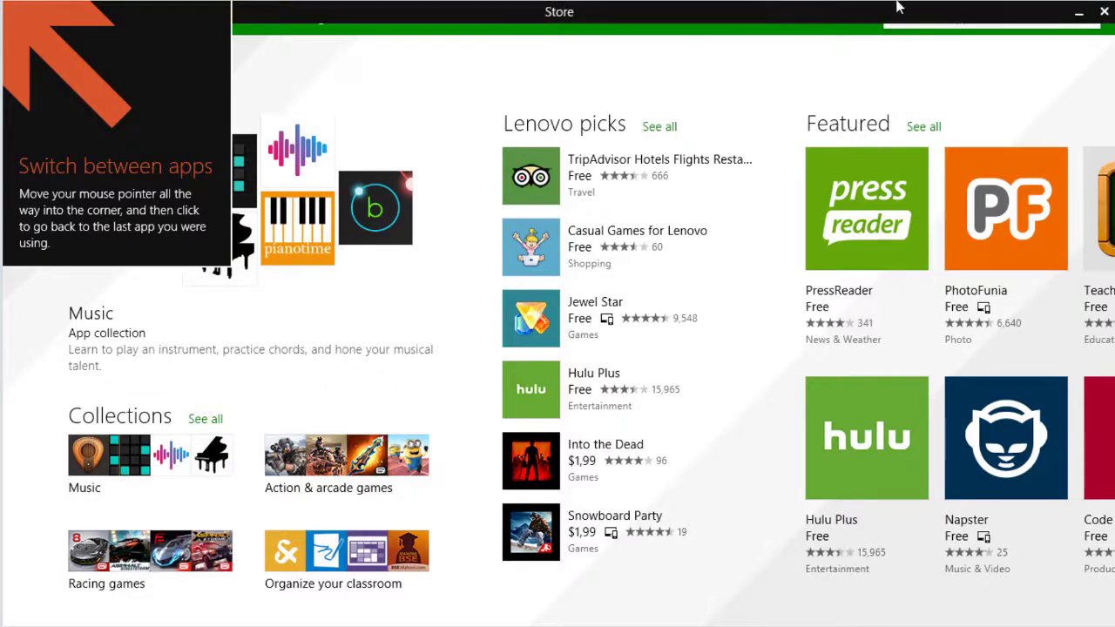
pyautogui.click(1105, 12)
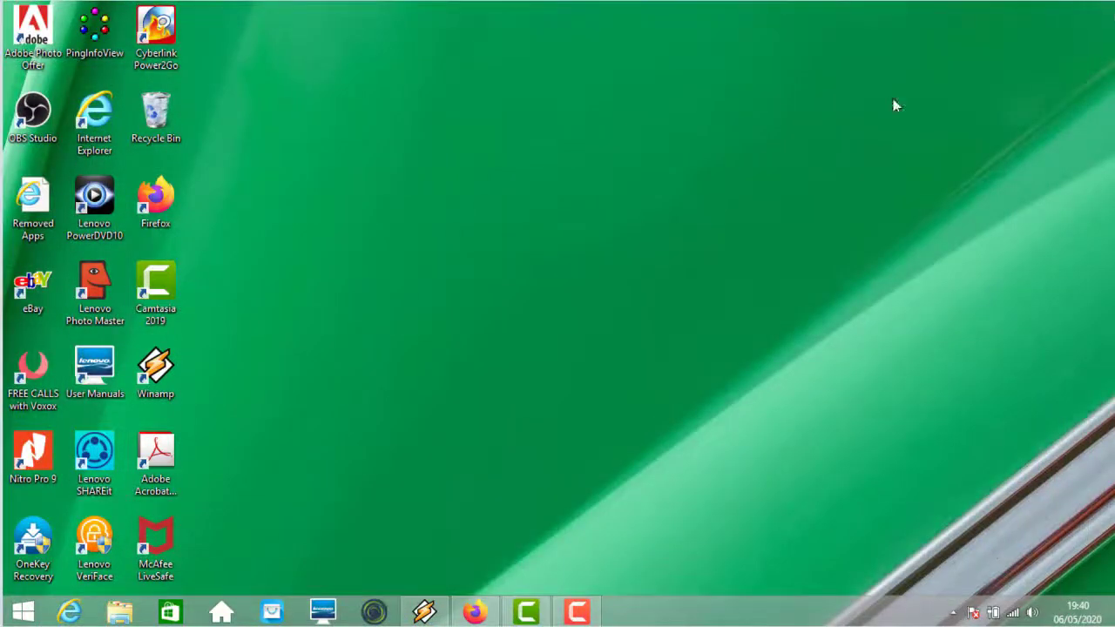
pyautogui.rightClick(369, 165)
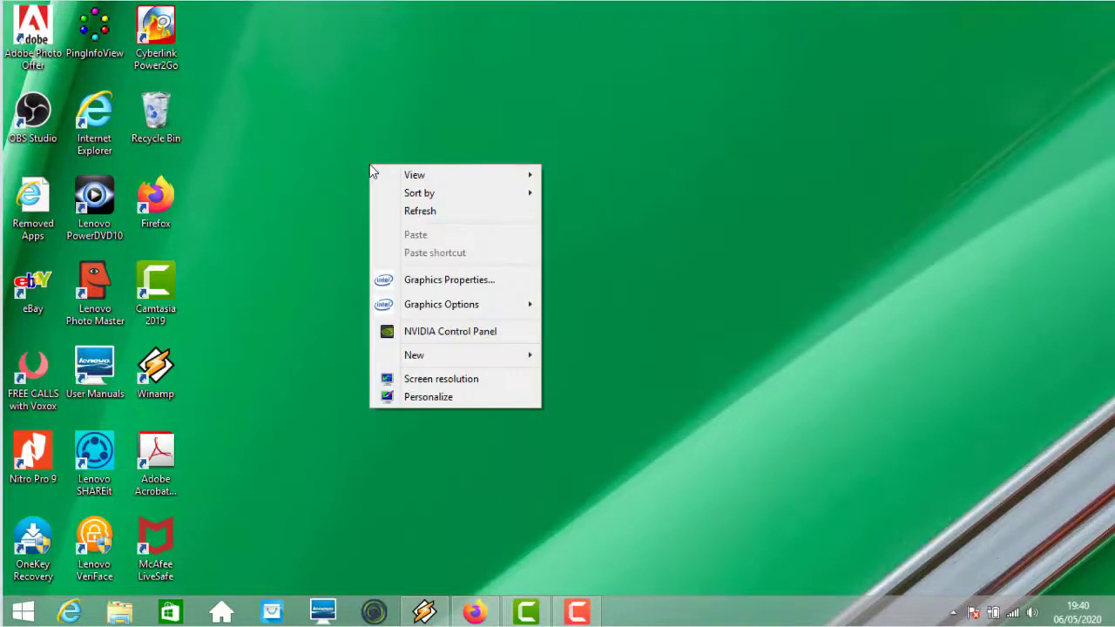
pyautogui.click(415, 211)
pyautogui.rightClick(414, 205)
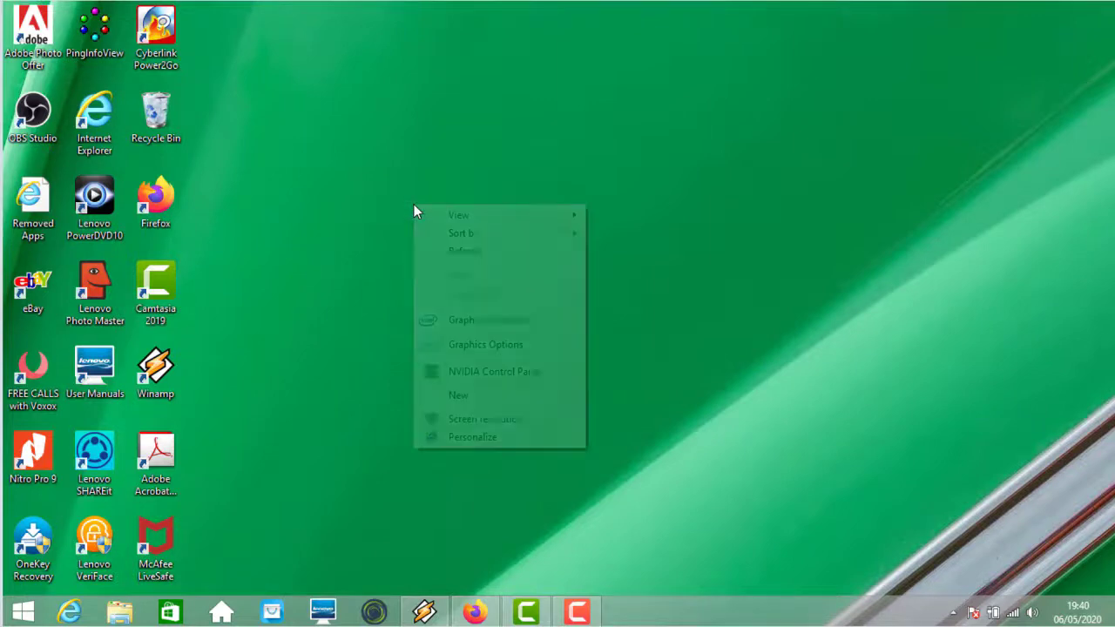
pyautogui.click(443, 252)
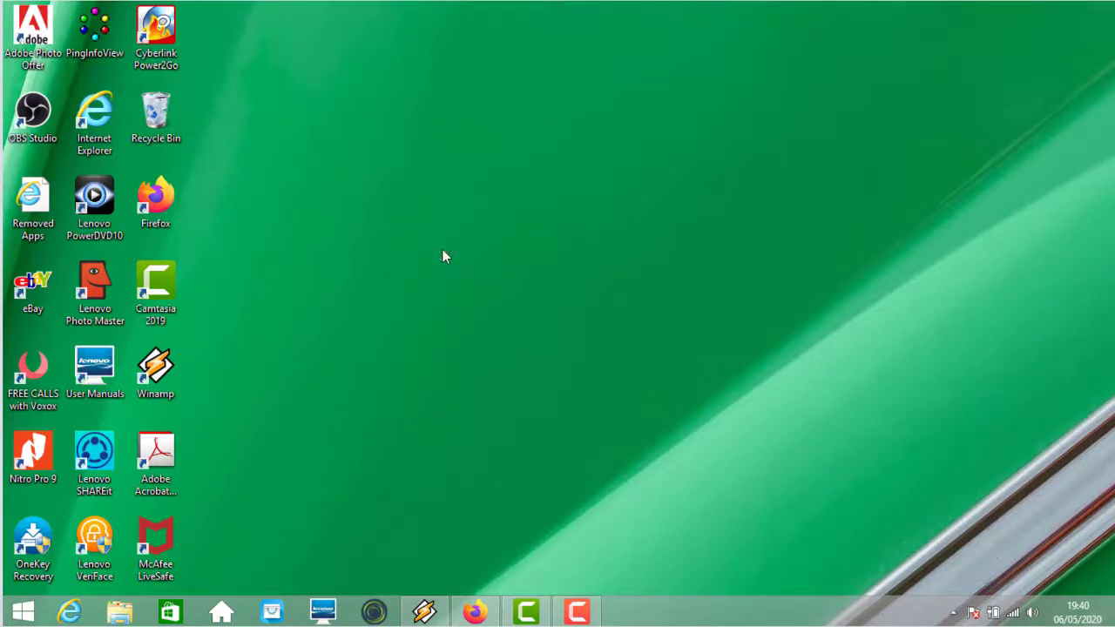
pyautogui.rightClick(435, 167)
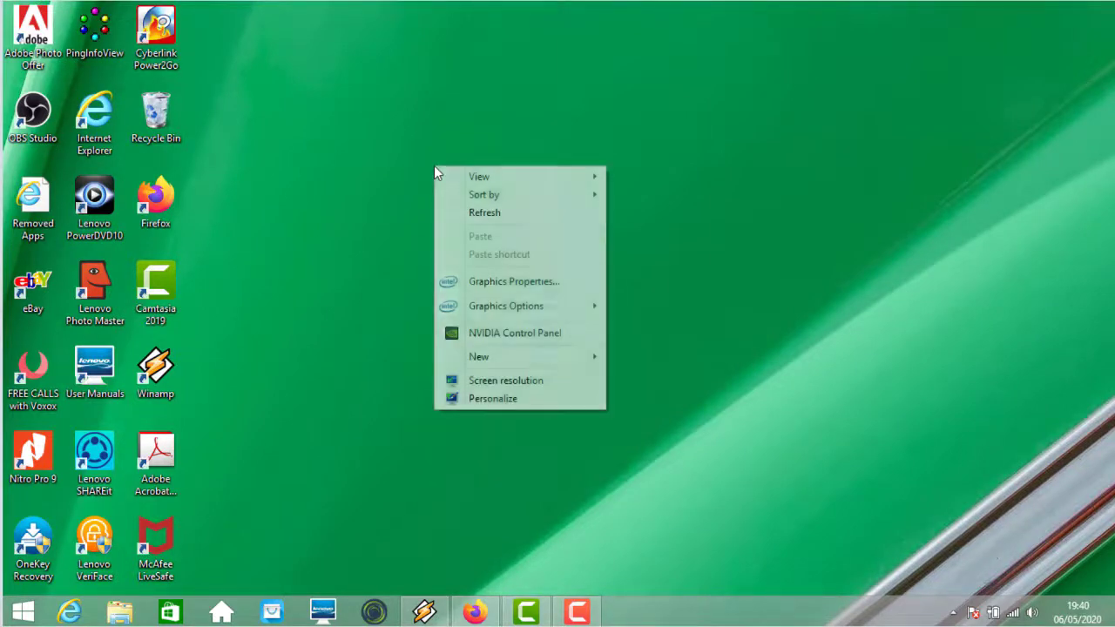
pyautogui.click(484, 212)
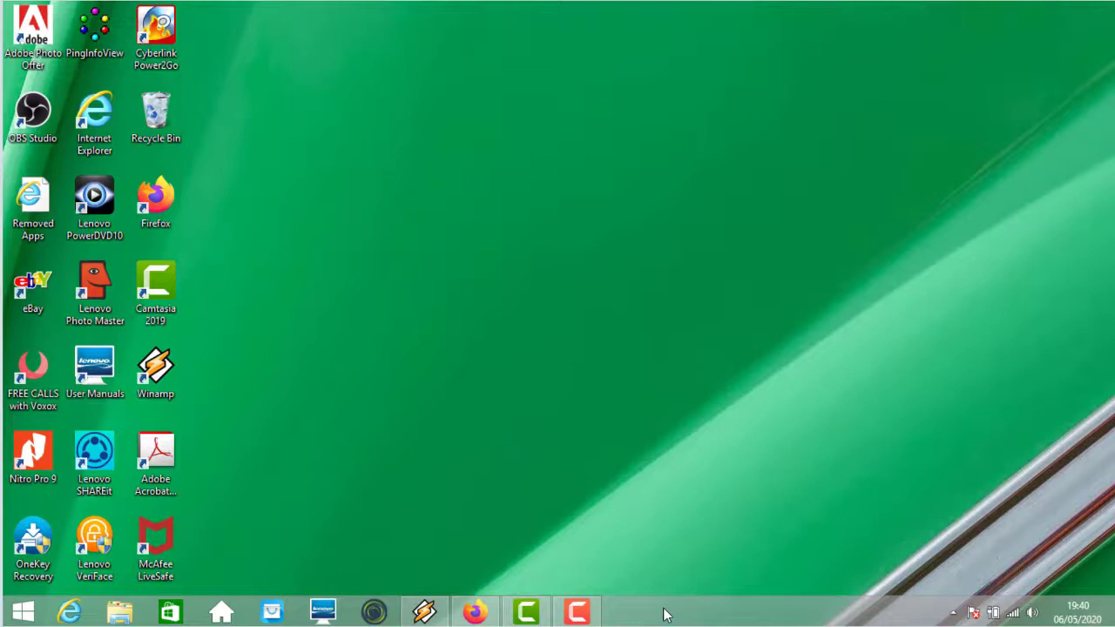
# - In Taskbar and Navigation properties, turn off the upper-right charms corner and apply with OK
pyautogui.rightClick(664, 614)
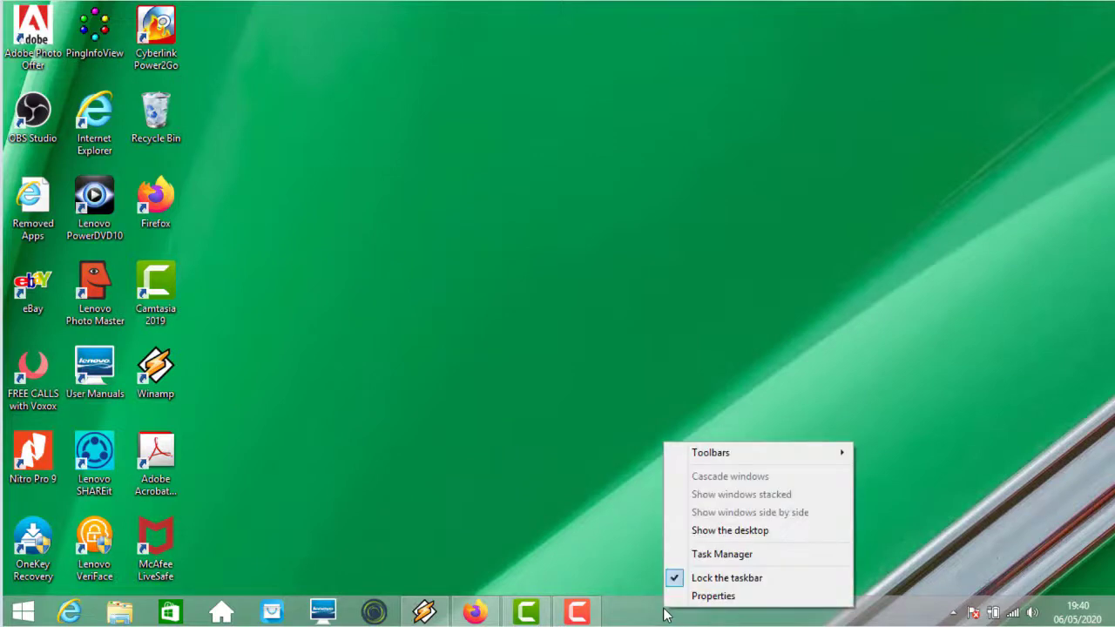
pyautogui.click(695, 596)
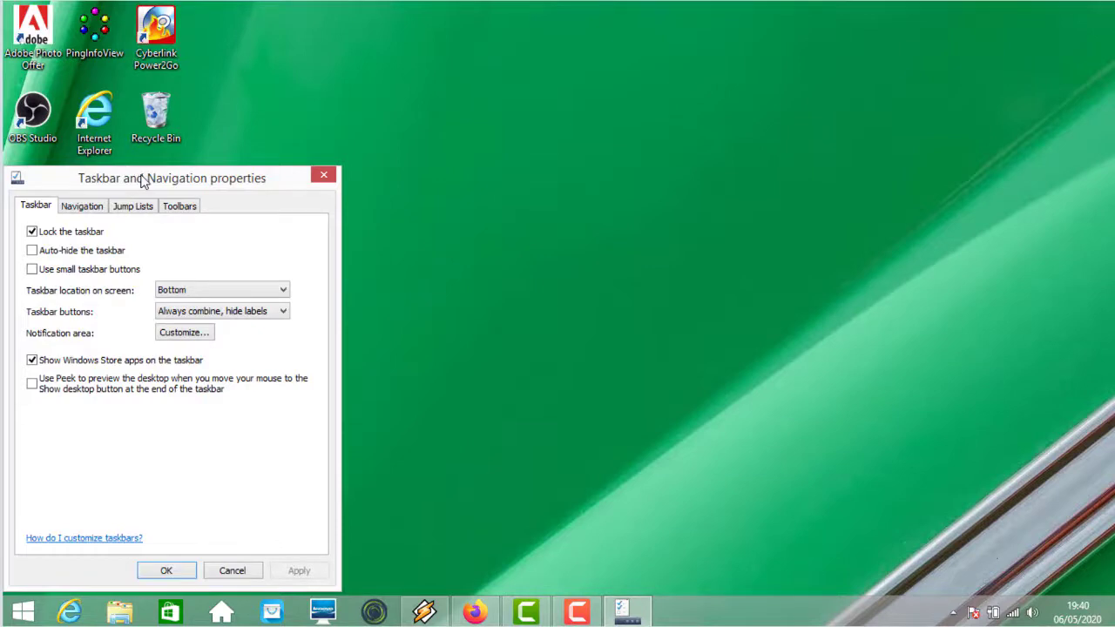
pyautogui.moveTo(148, 180)
pyautogui.mouseDown()
pyautogui.moveTo(615, 96)
pyautogui.moveTo(581, 113)
pyautogui.mouseUp()
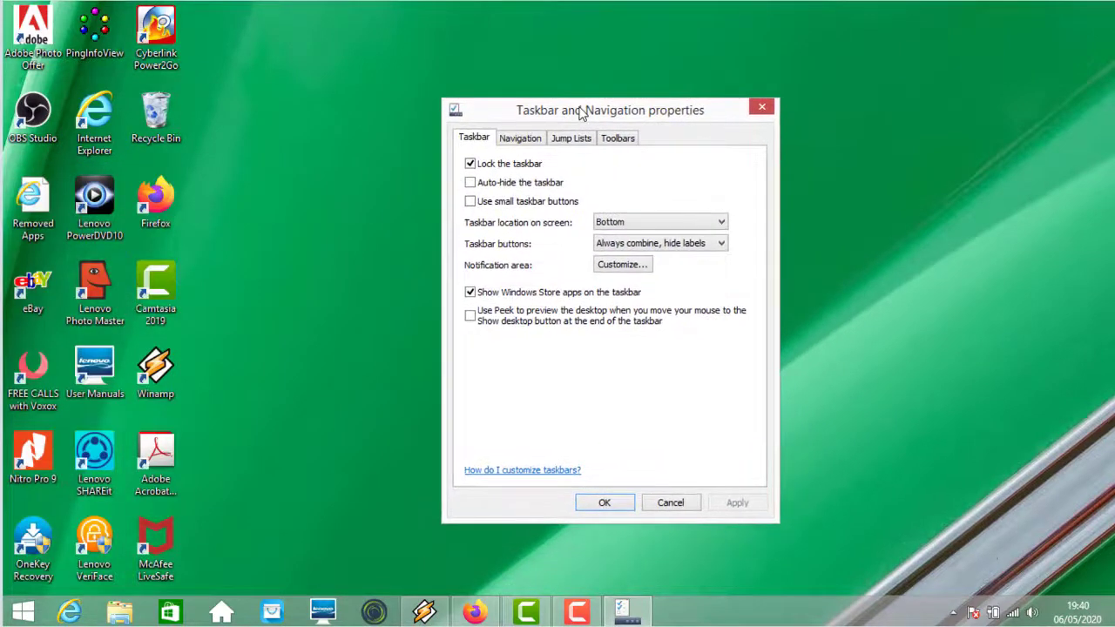
pyautogui.click(514, 142)
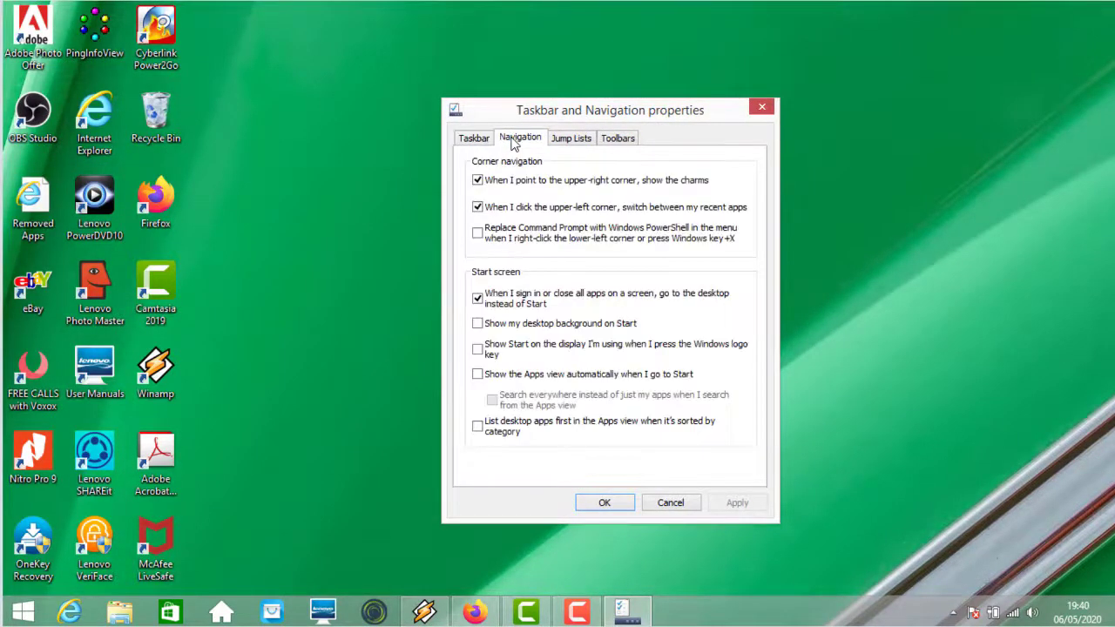
pyautogui.click(477, 180)
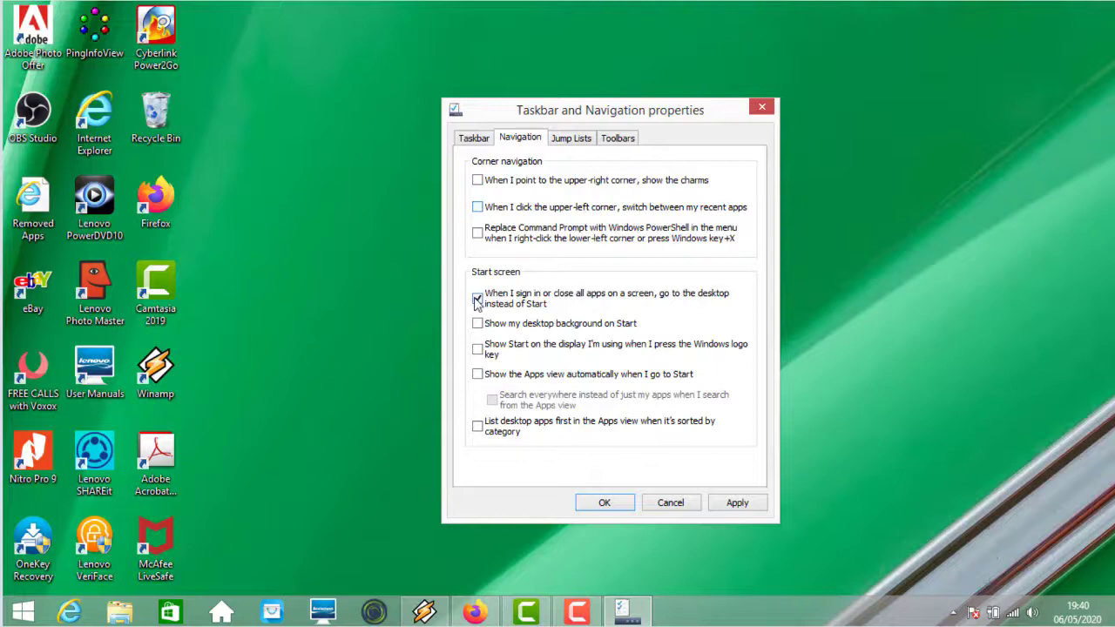
pyautogui.click(743, 505)
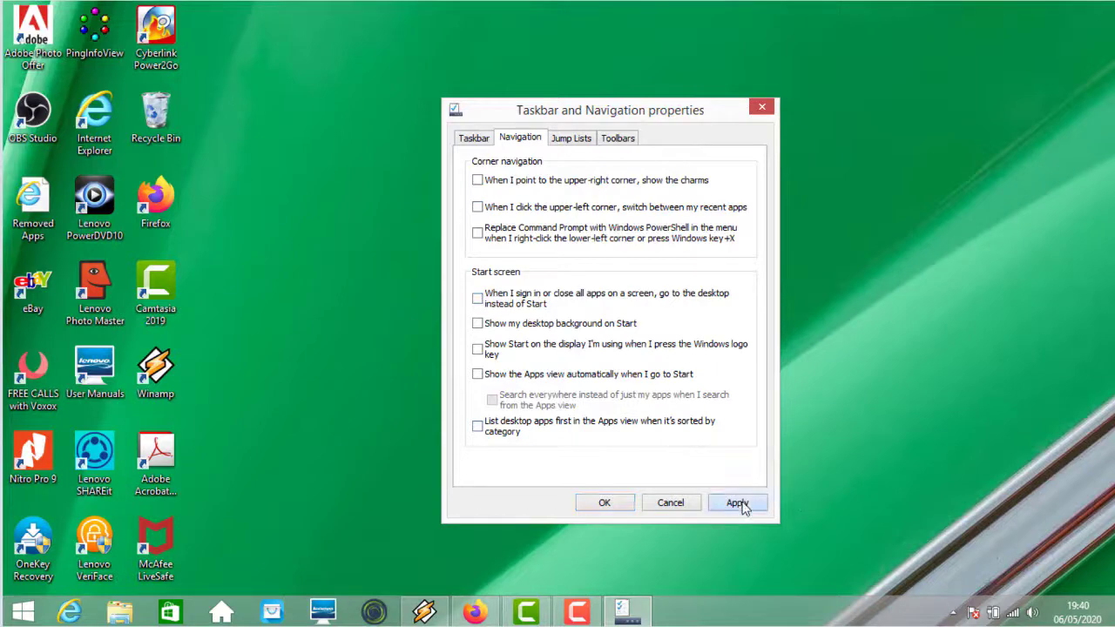
pyautogui.click(622, 505)
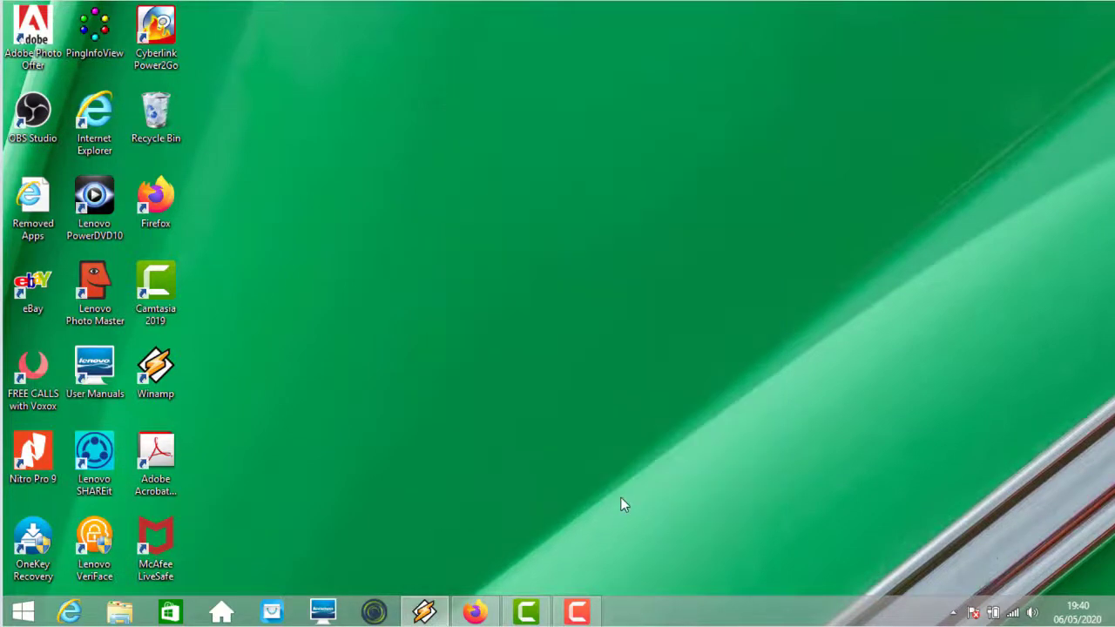
# - Refresh the desktop again, then search 'pc' from the Start screen to launch PC settings
pyautogui.rightClick(420, 144)
pyautogui.click(455, 189)
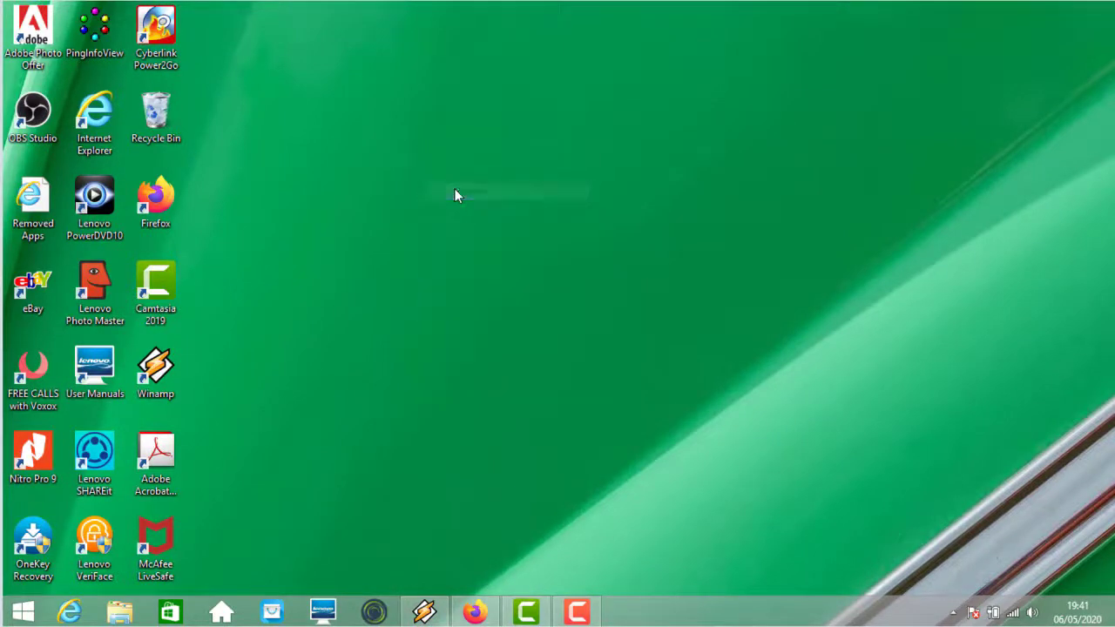
pyautogui.click(22, 613)
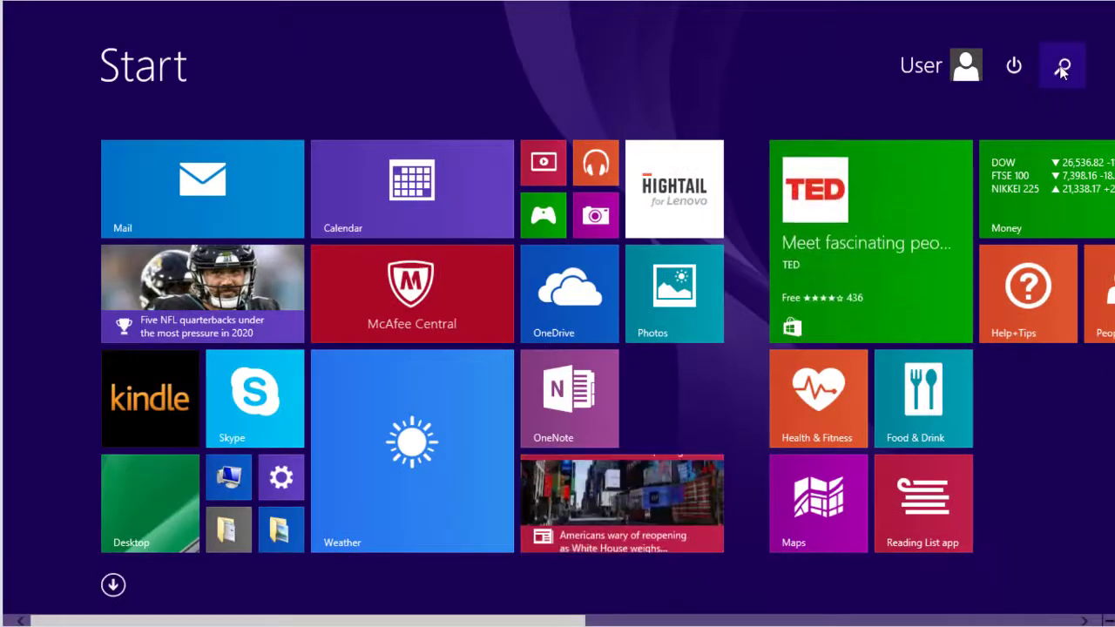
pyautogui.click(1062, 68)
pyautogui.write('p')
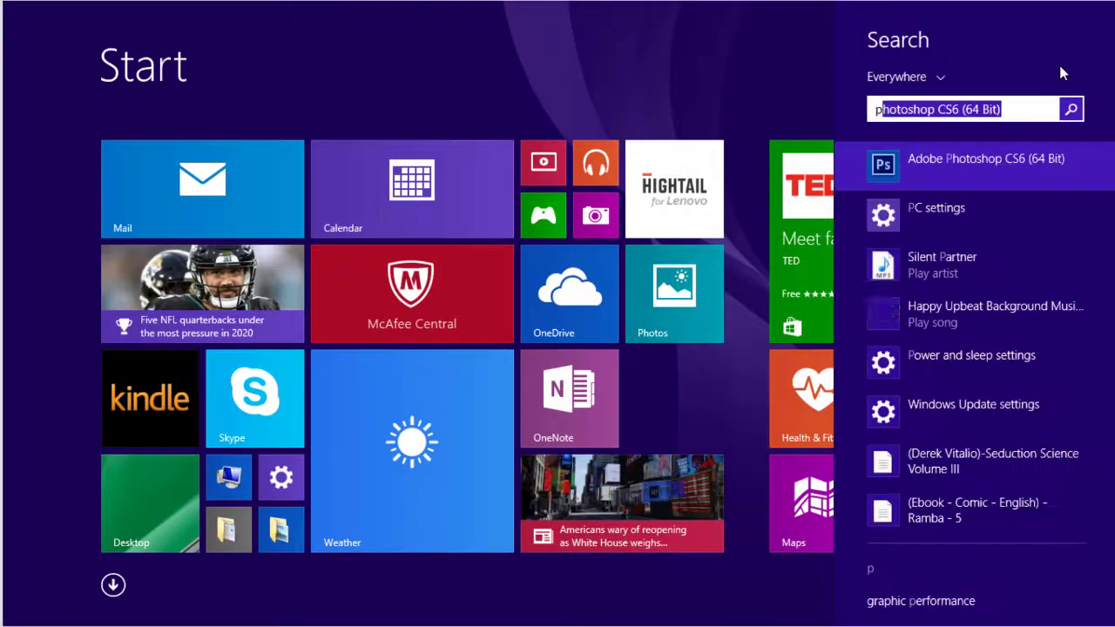
pyautogui.write('c settings')
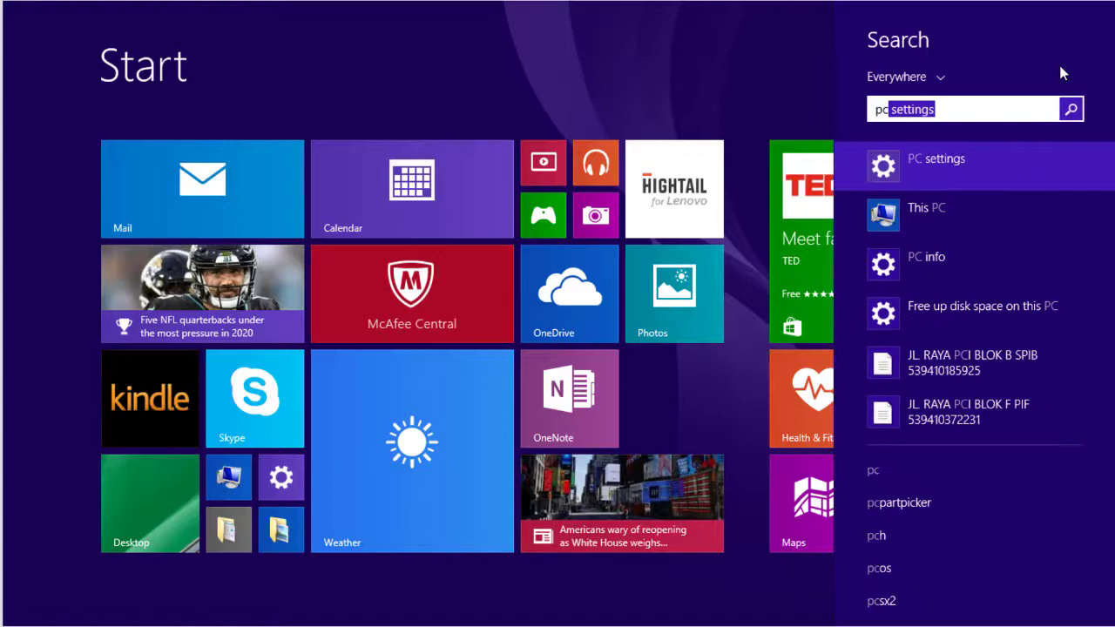
pyautogui.press('Return')
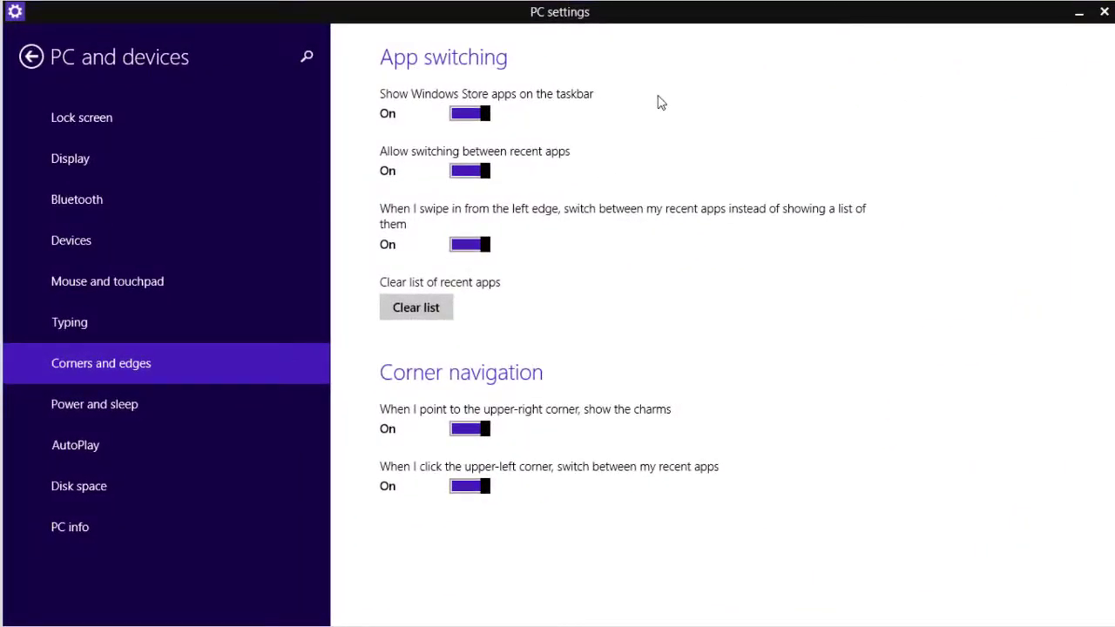
# - On the Corners and edges page, switch off left-edge swipe and recent-app switching toggles
pyautogui.click(137, 126)
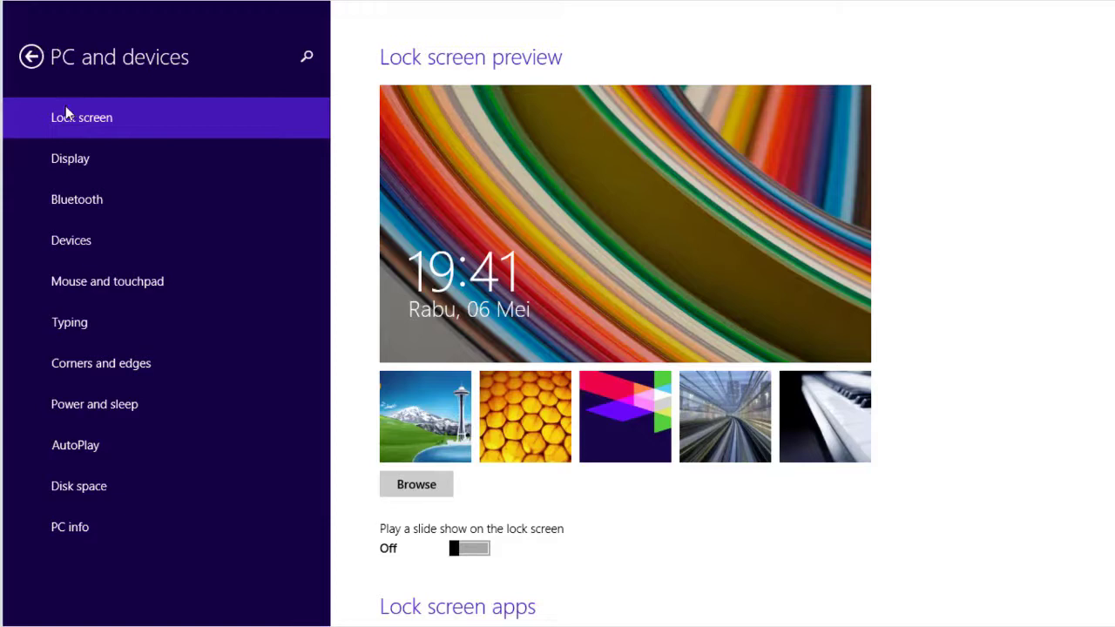
pyautogui.click(129, 369)
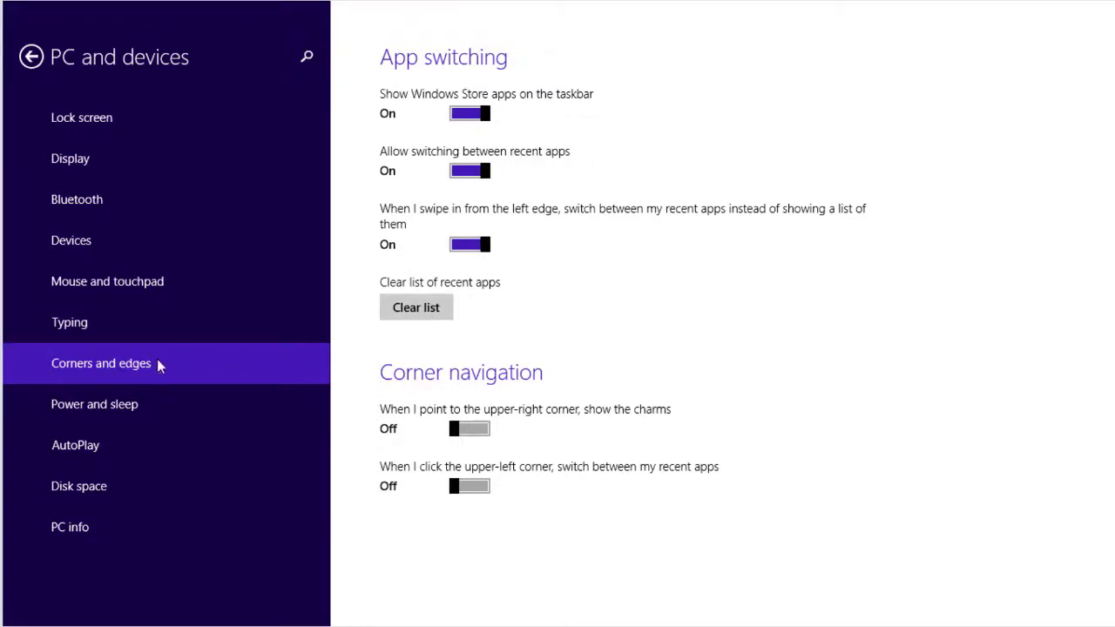
pyautogui.click(463, 118)
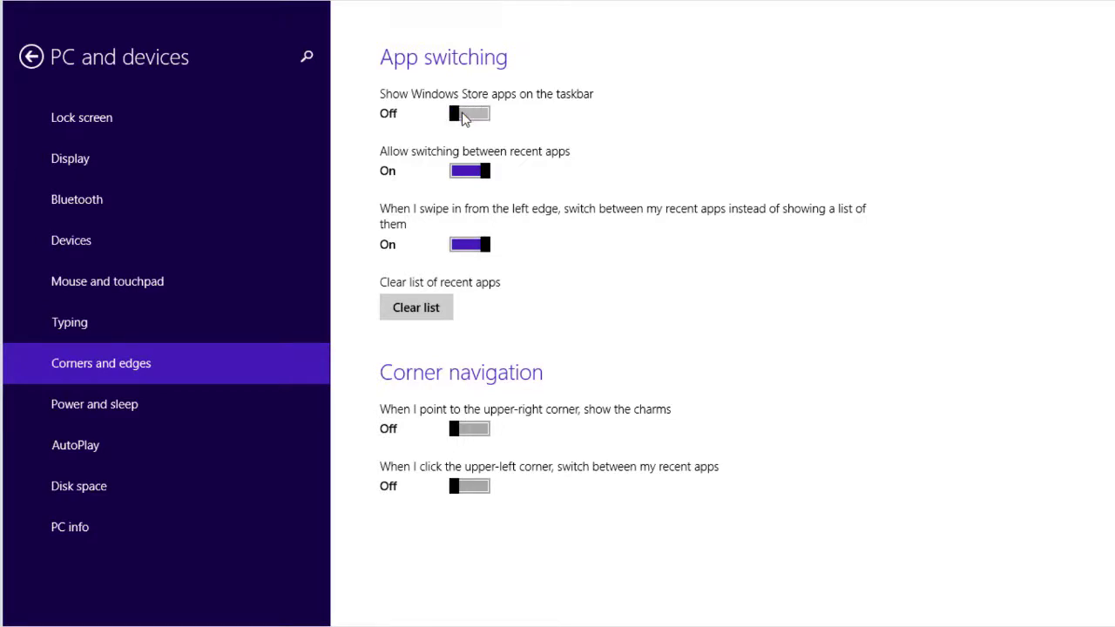
pyautogui.click(485, 117)
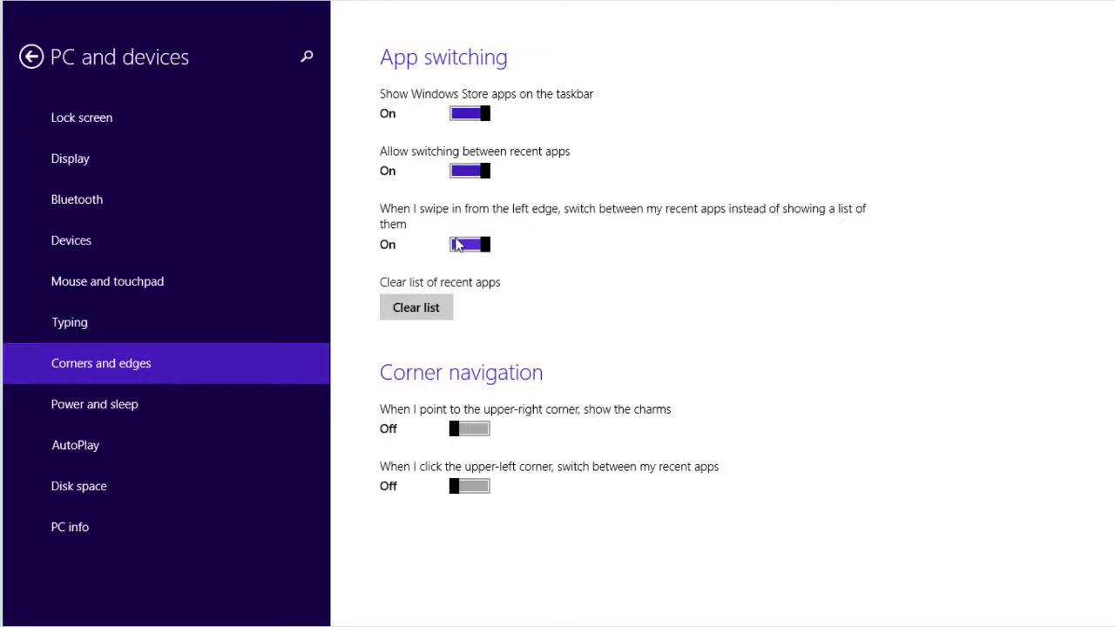
pyautogui.click(460, 247)
pyautogui.click(462, 174)
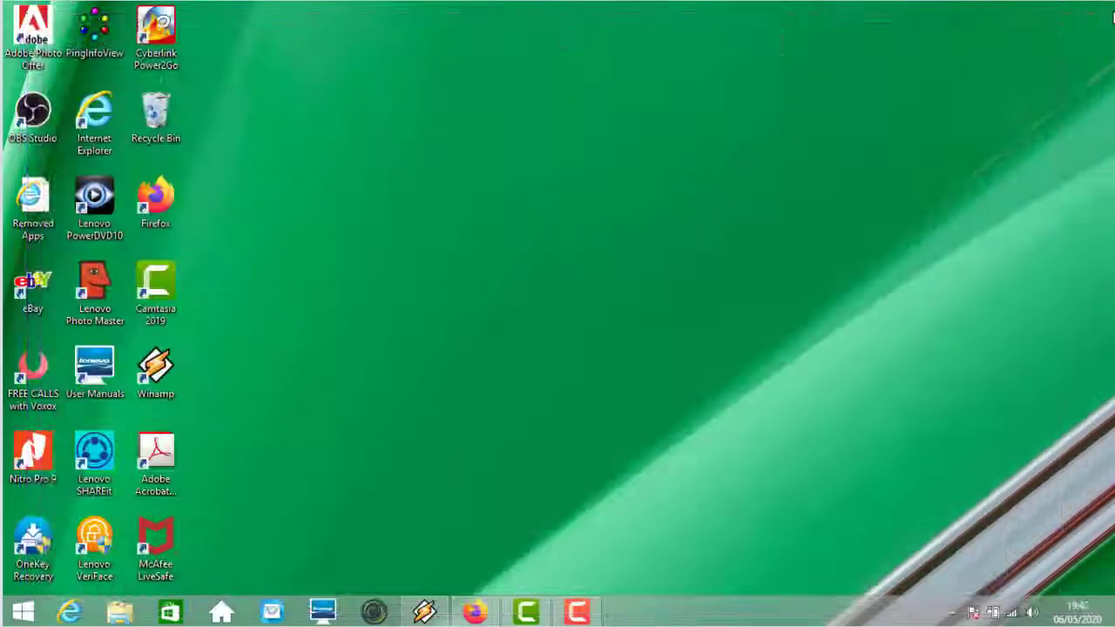
# - Open and close the Store, then reopen it to check the switching tip is gone
pyautogui.click(172, 613)
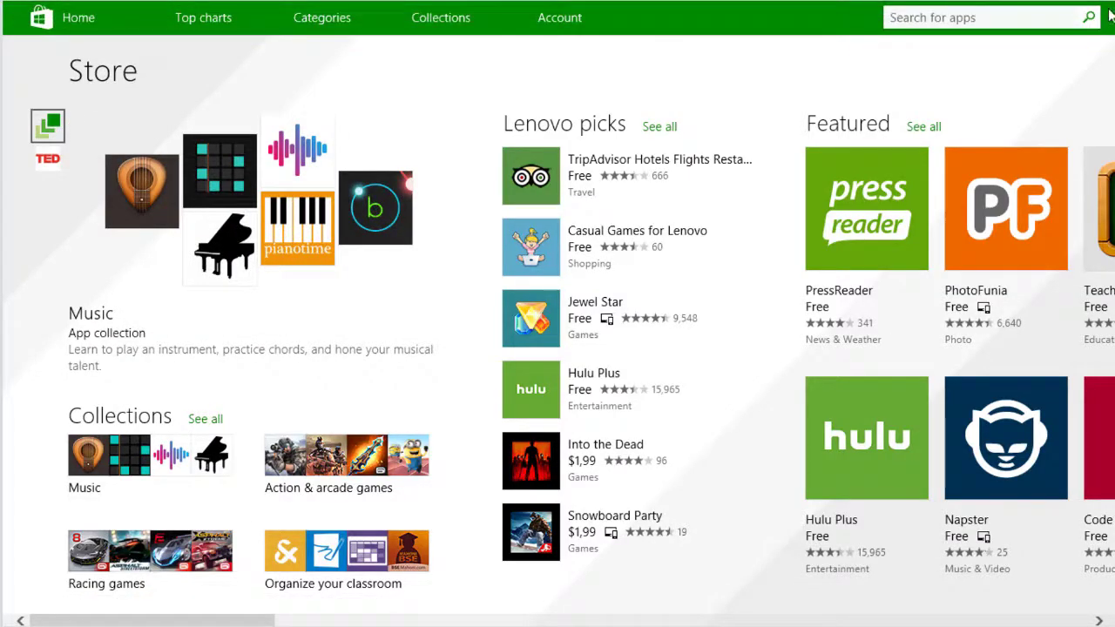
pyautogui.click(1105, 11)
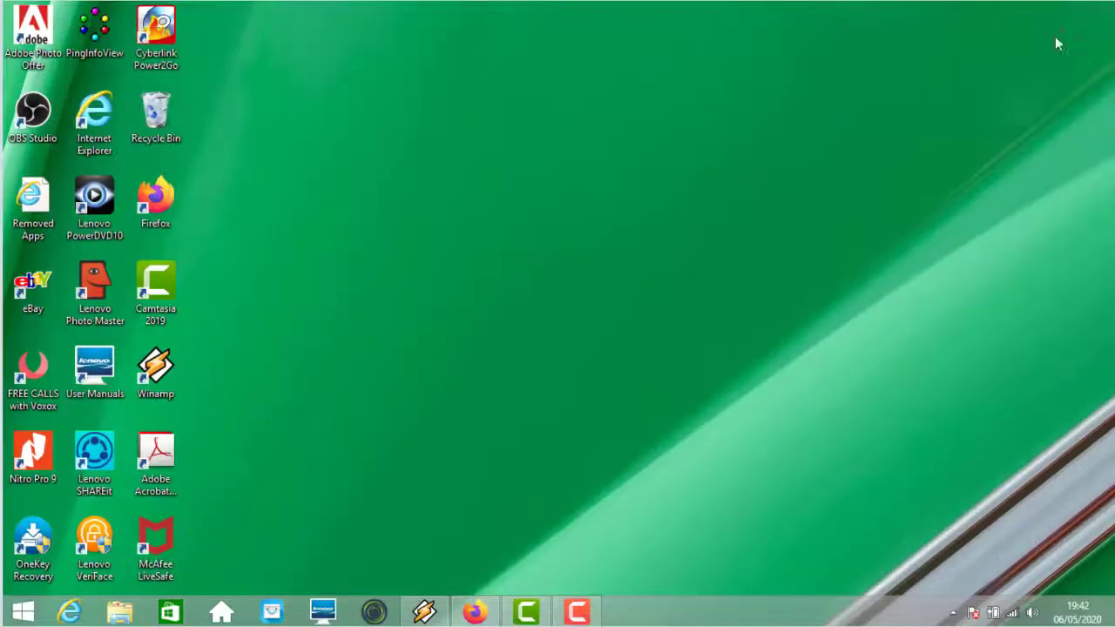
pyautogui.click(171, 614)
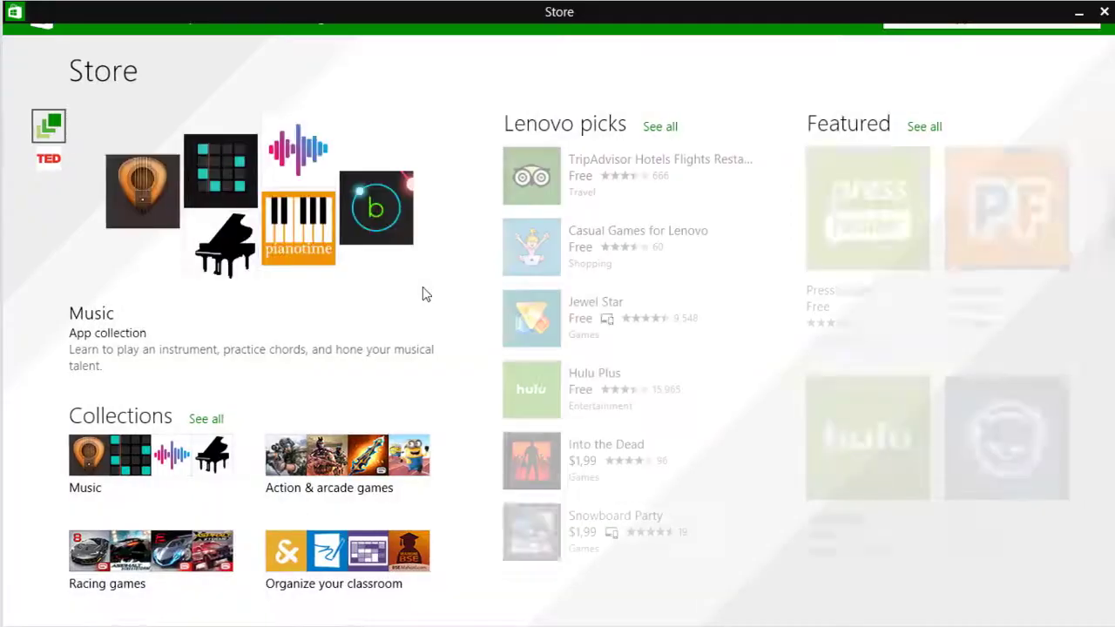